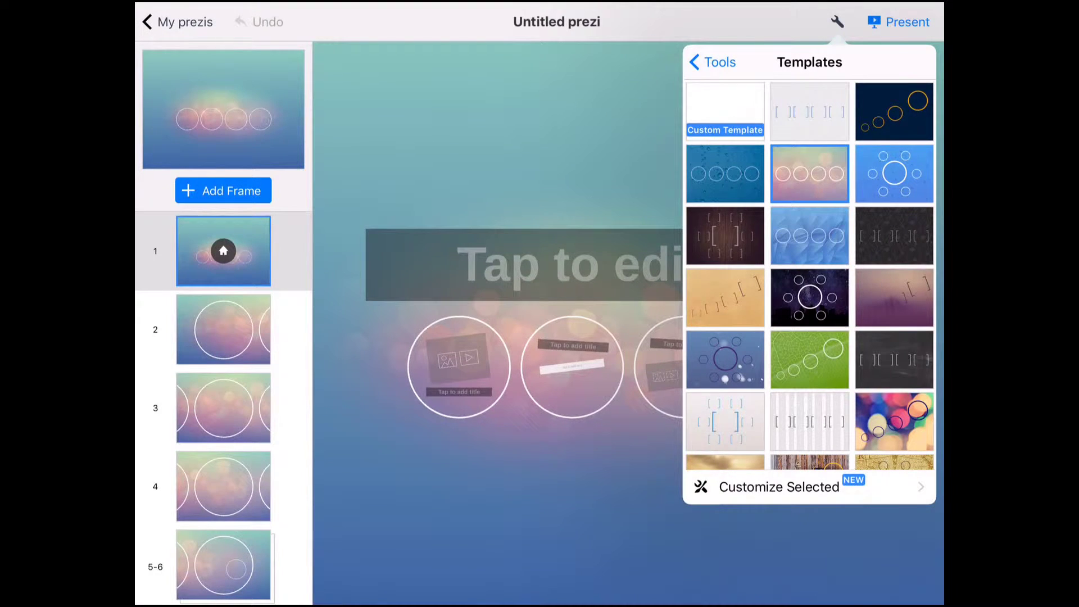
pyautogui.scroll(-3, 809, 274)
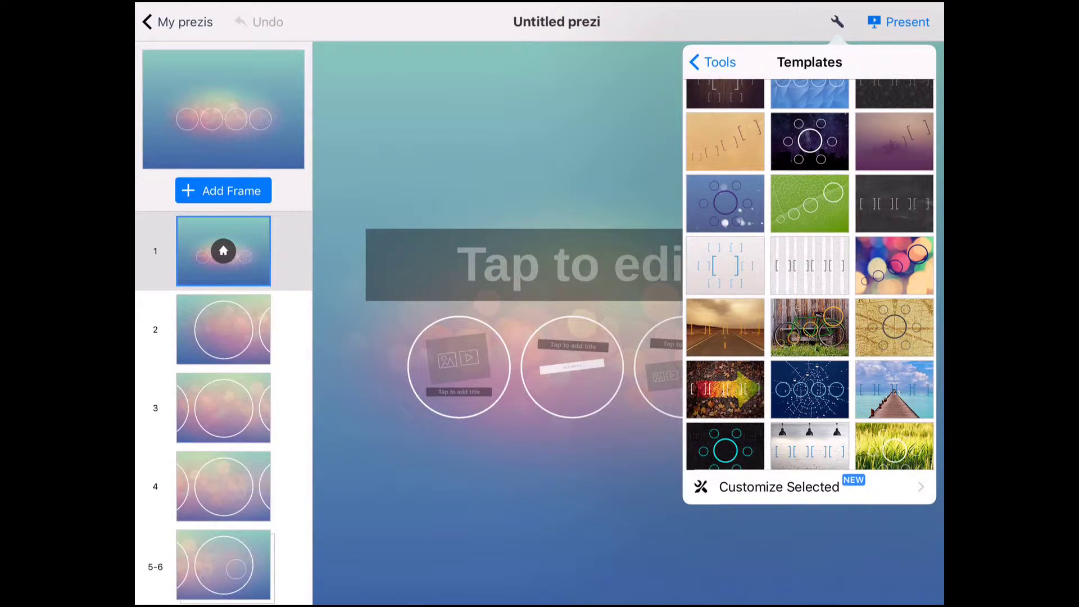
# Apply the wooden-pier-over-turquoise-sea template to the new presentation.
pyautogui.click(893, 389)
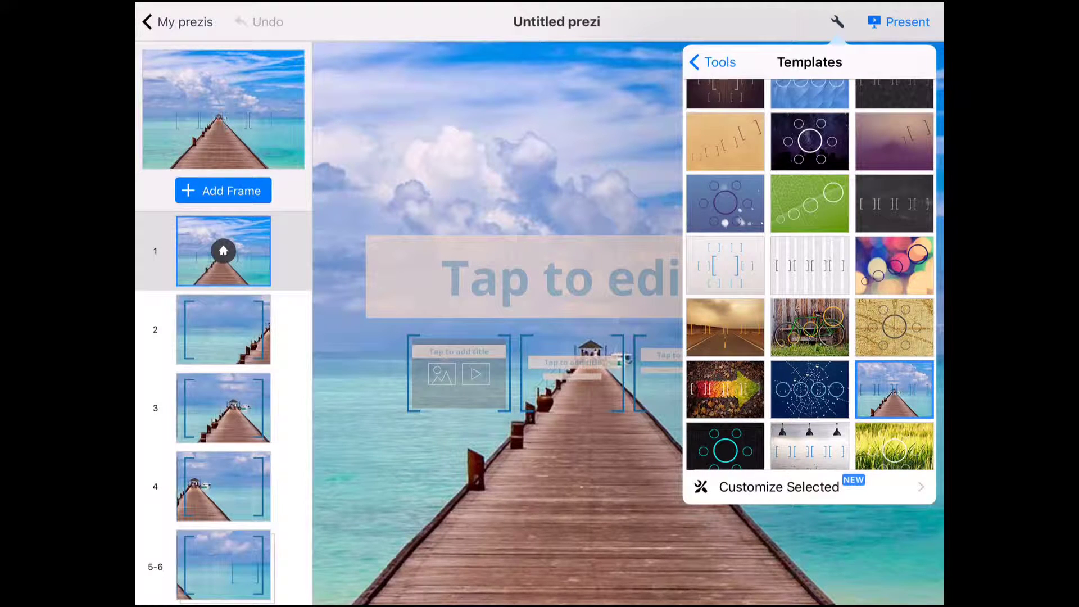
# Dismiss the template choices and enter 'Coasts' as the opening overview's main title.
pyautogui.click(838, 21)
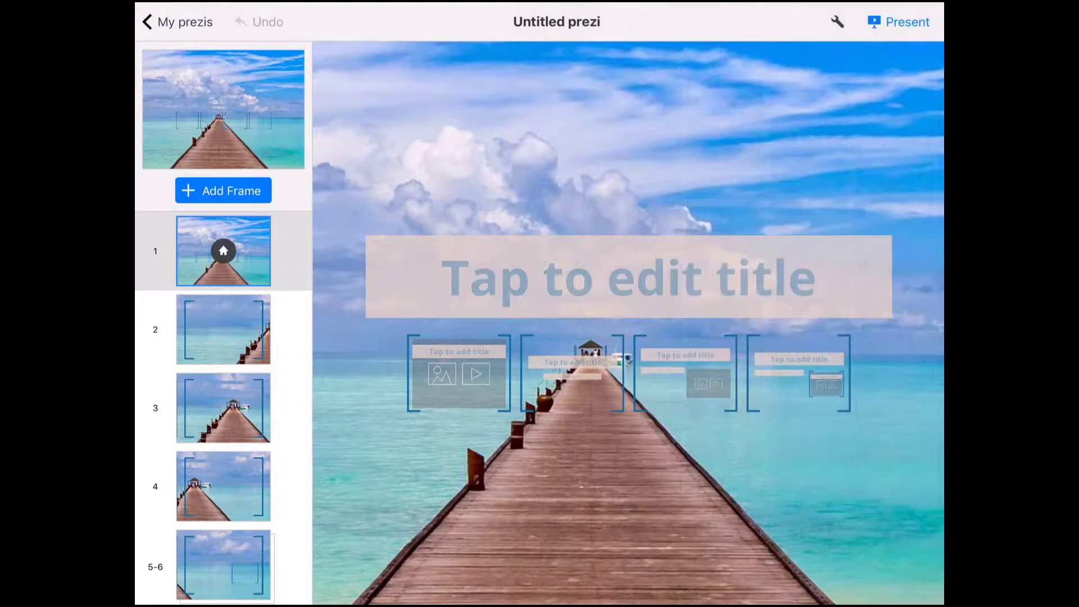
pyautogui.scroll(-2, 224, 408)
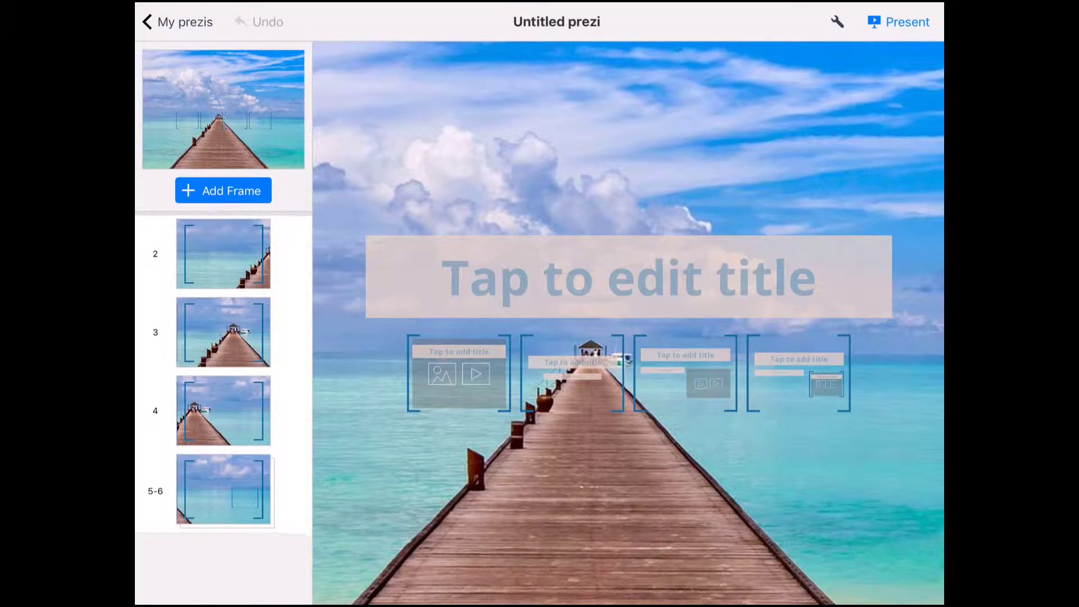
pyautogui.scroll(2, 223, 408)
pyautogui.click(627, 279)
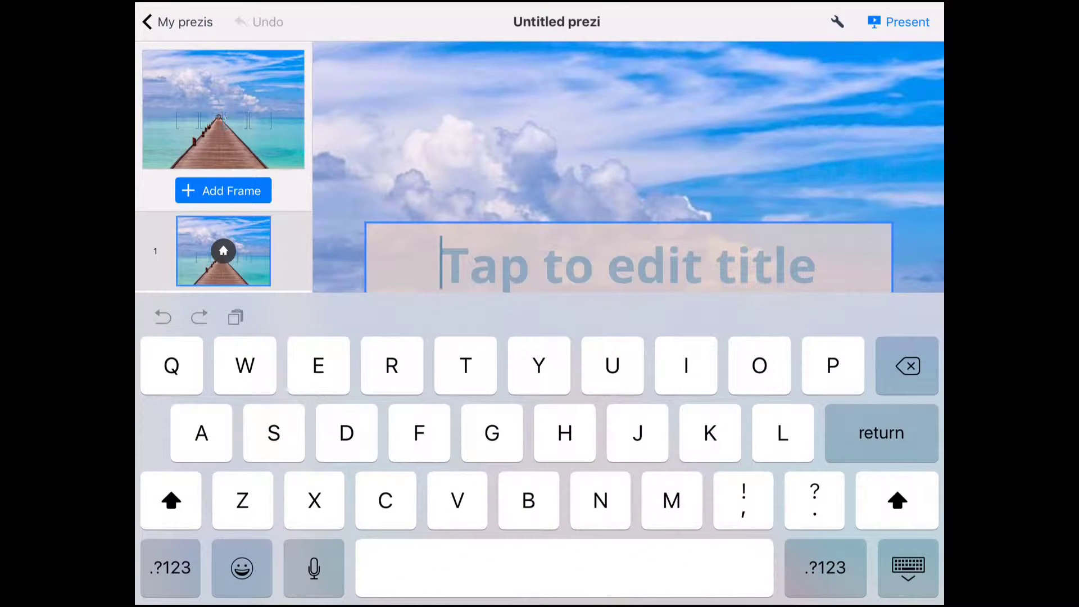
pyautogui.write('Coast')
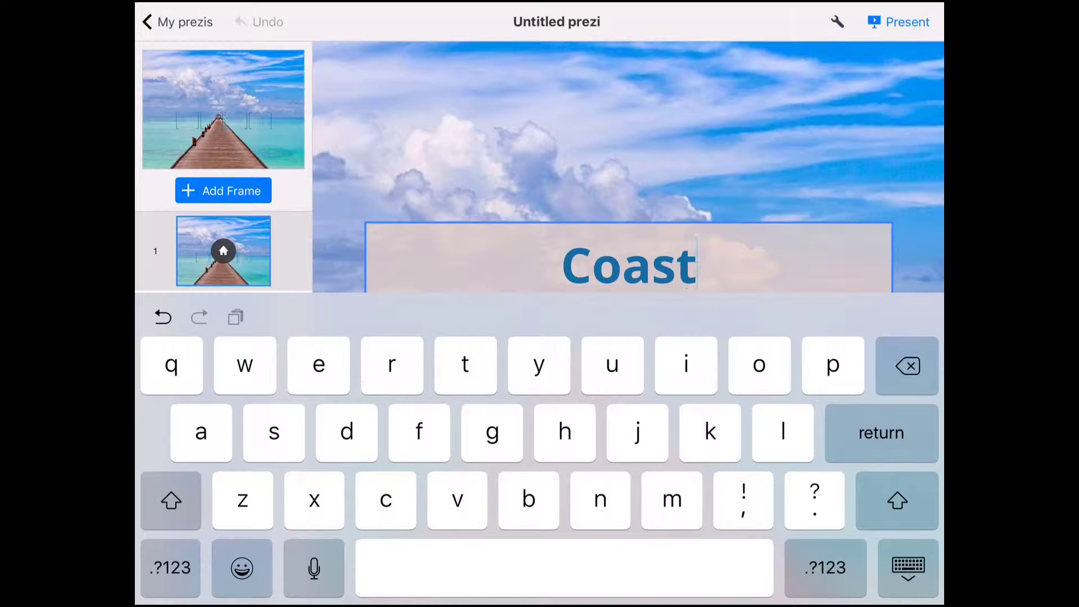
pyautogui.write('s')
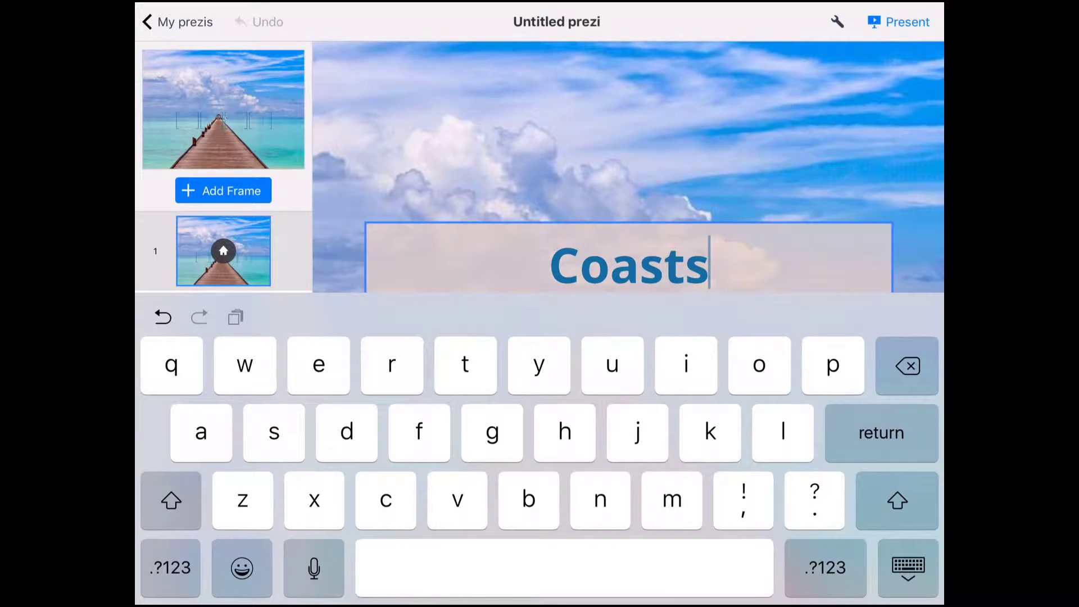
pyautogui.click(908, 568)
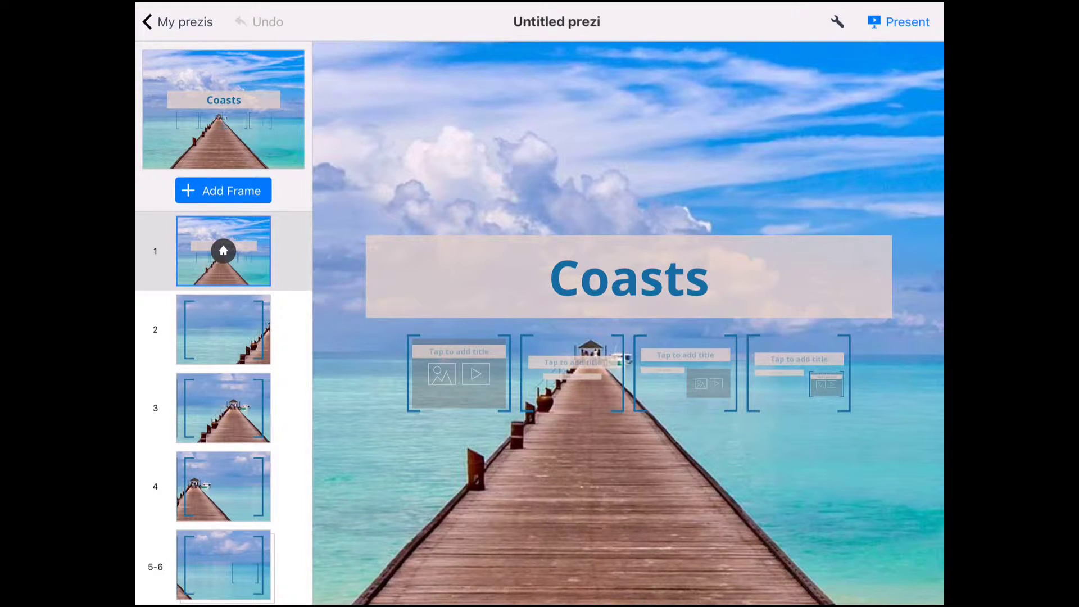
# Select frame 2, try several layouts, and settle on the title, text and media layout.
pyautogui.click(224, 329)
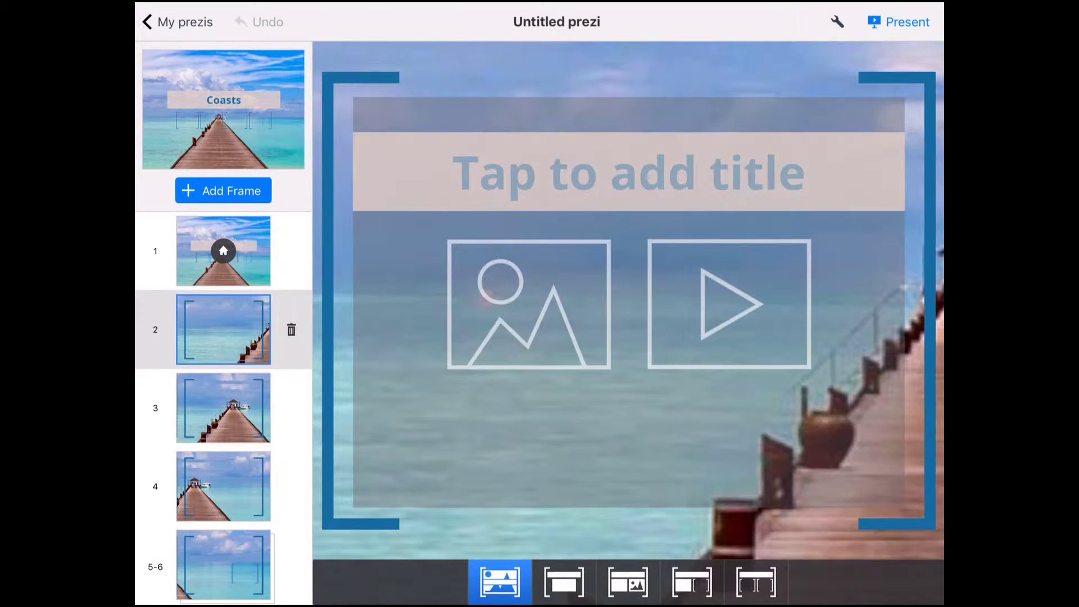
pyautogui.click(563, 582)
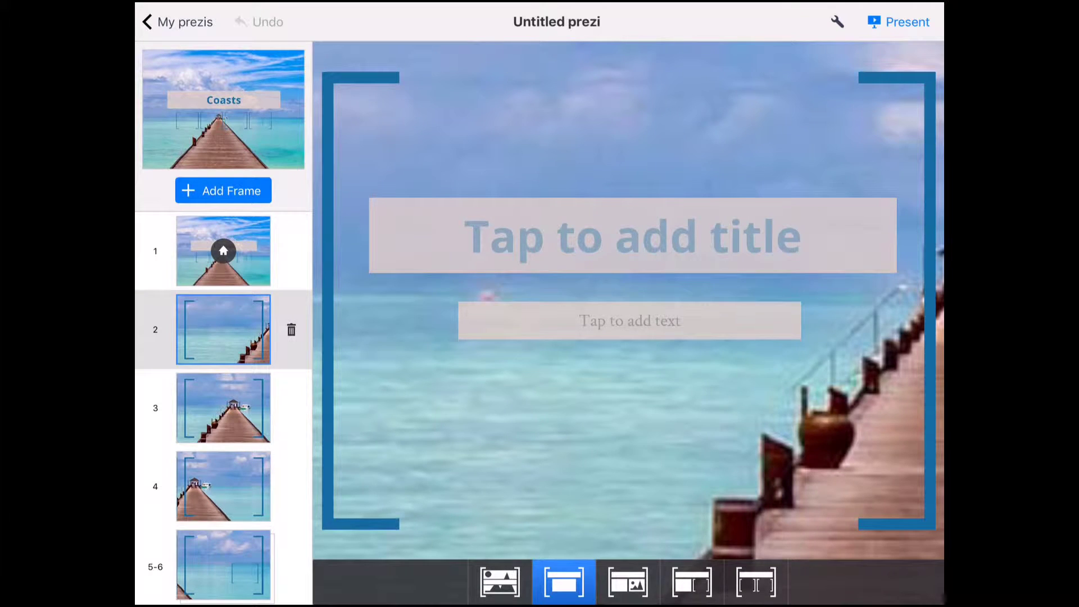
pyautogui.click(628, 582)
pyautogui.click(692, 582)
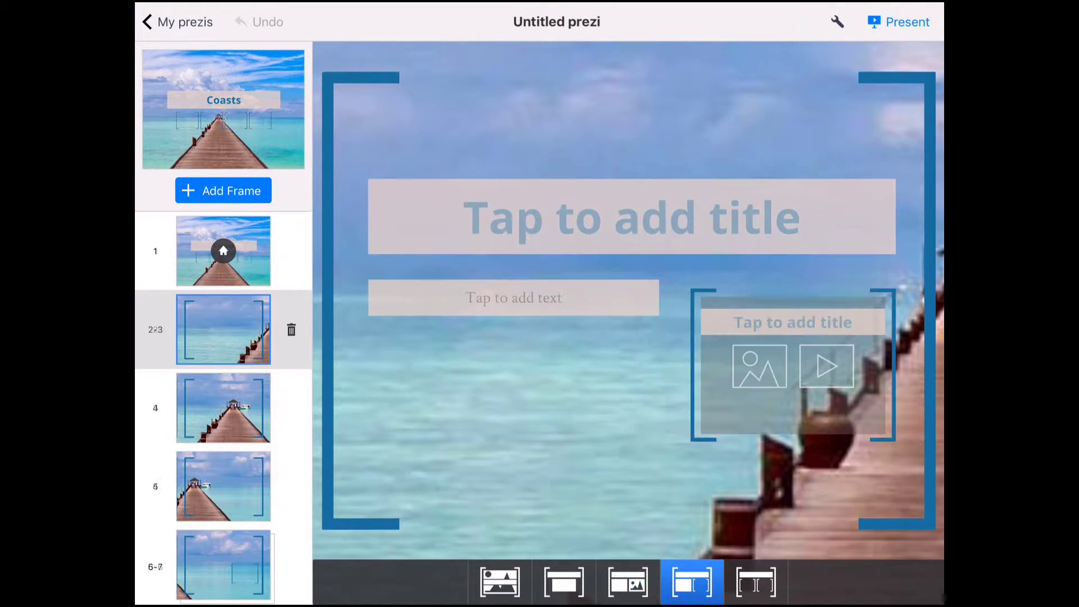
pyautogui.click(756, 582)
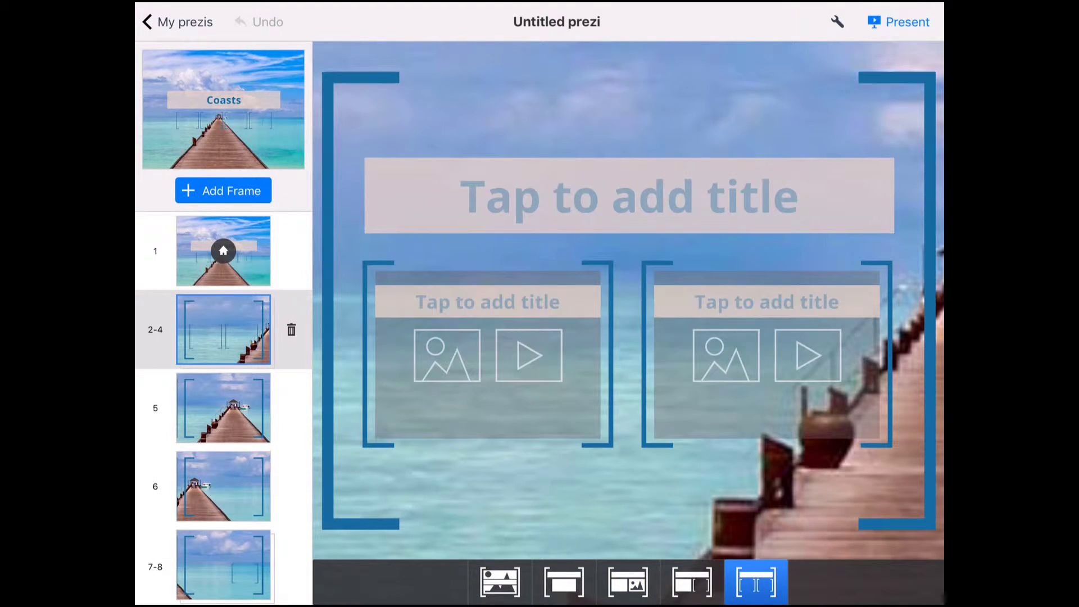
pyautogui.click(563, 581)
pyautogui.click(628, 582)
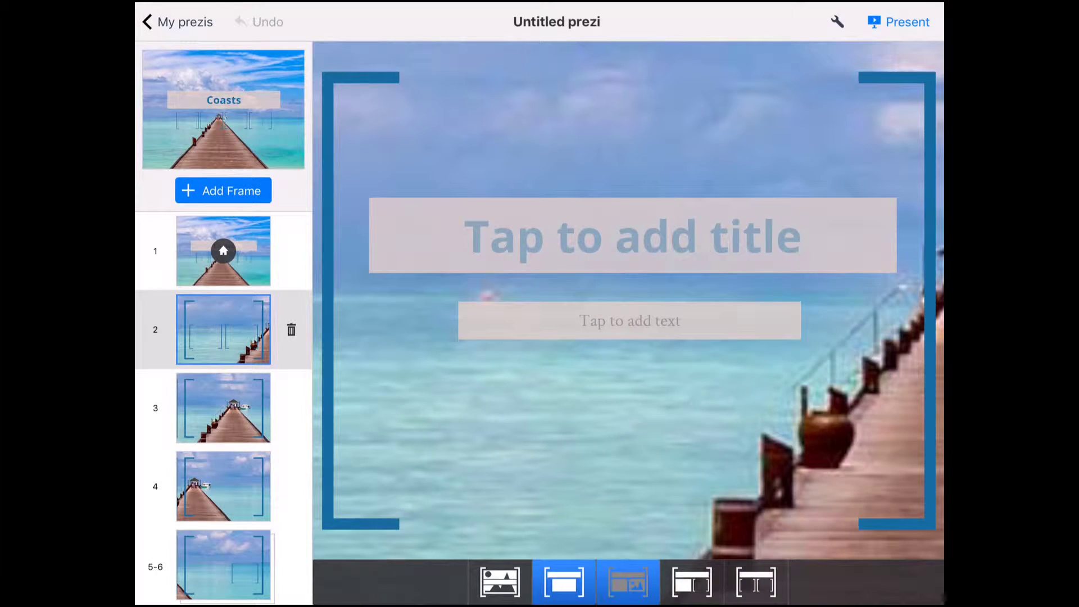
# Title frame 2 'Longshore Drift' and write 'This is...' in its text area.
pyautogui.click(628, 192)
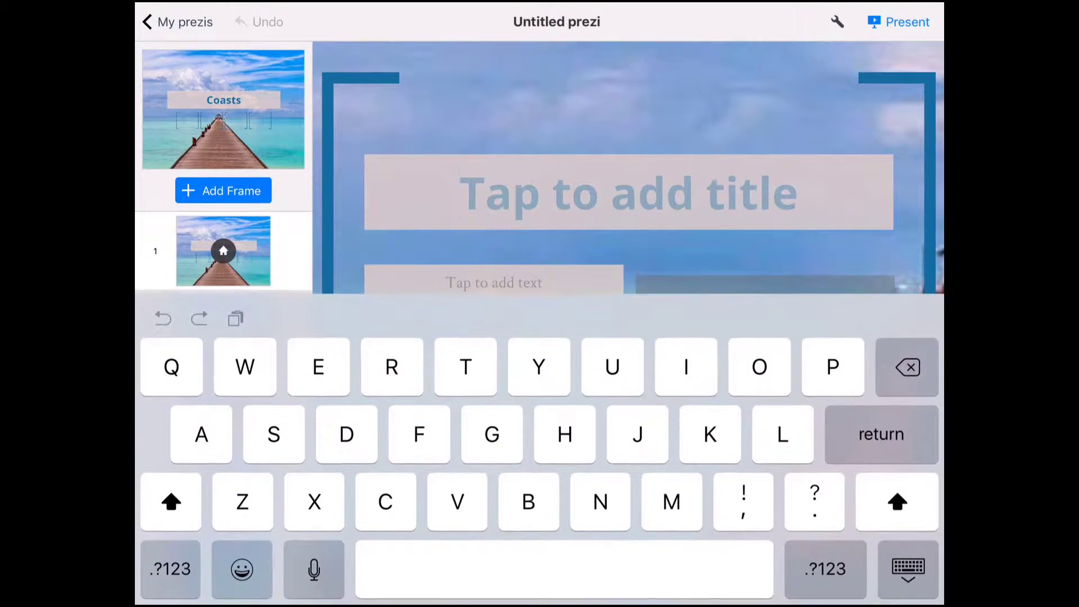
pyautogui.write('Lon')
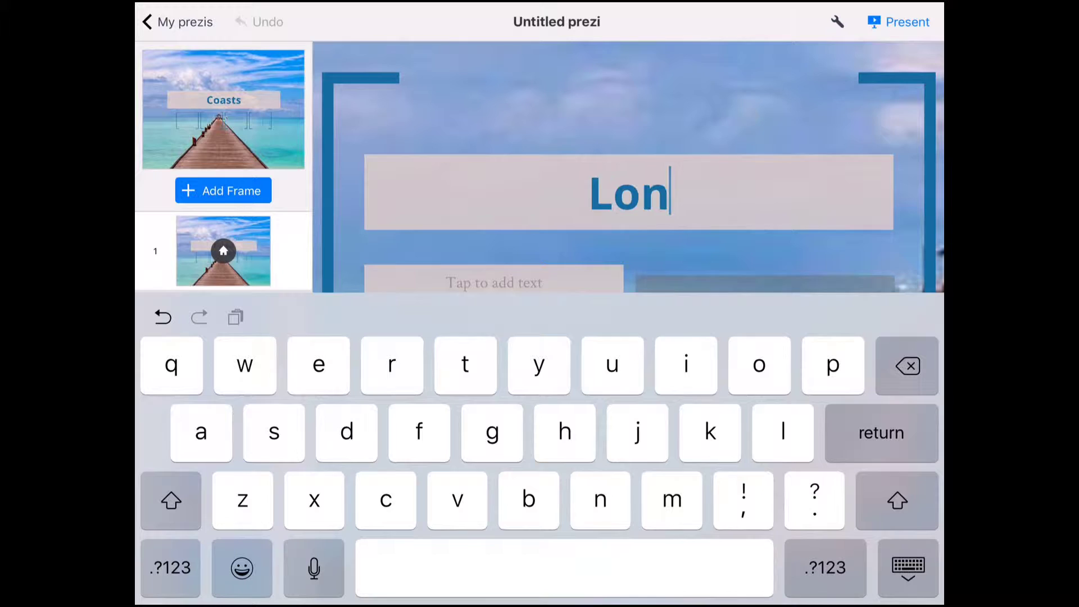
pyautogui.write('gshore')
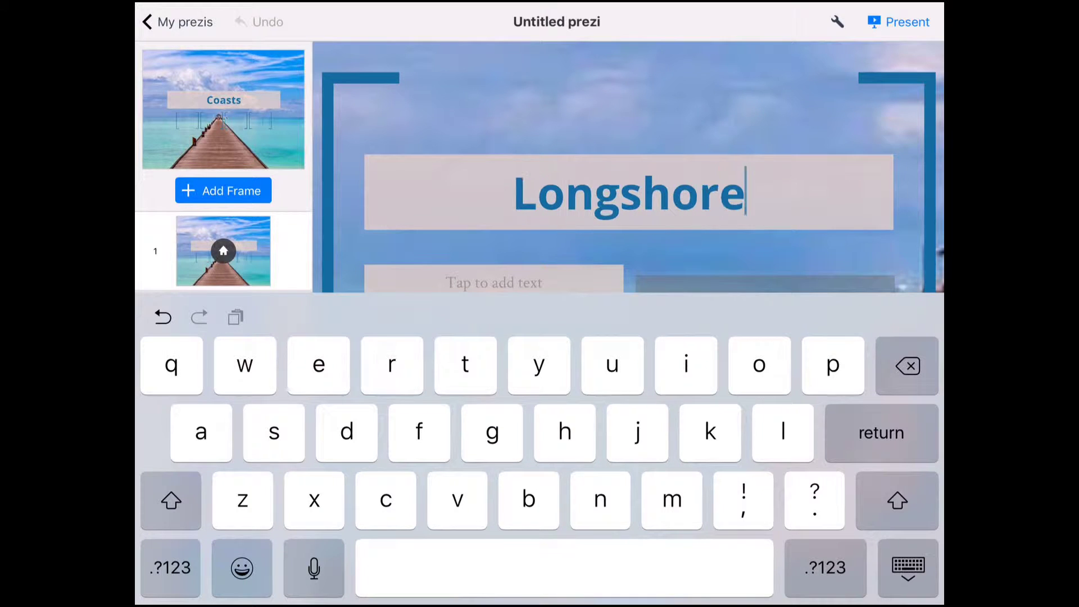
pyautogui.write(' Dri')
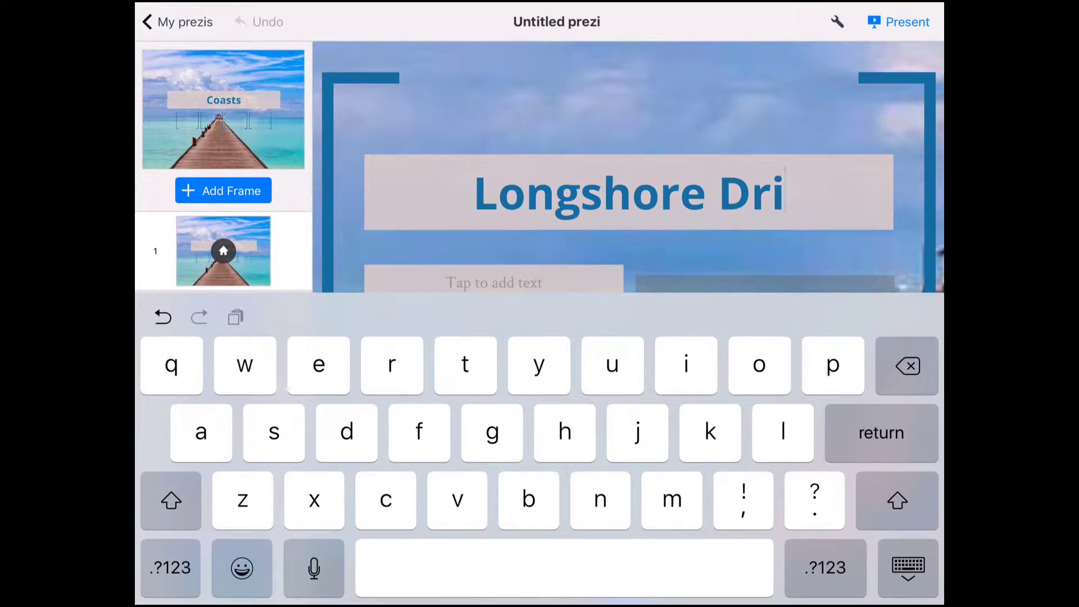
pyautogui.write('ft')
pyautogui.press('Return')
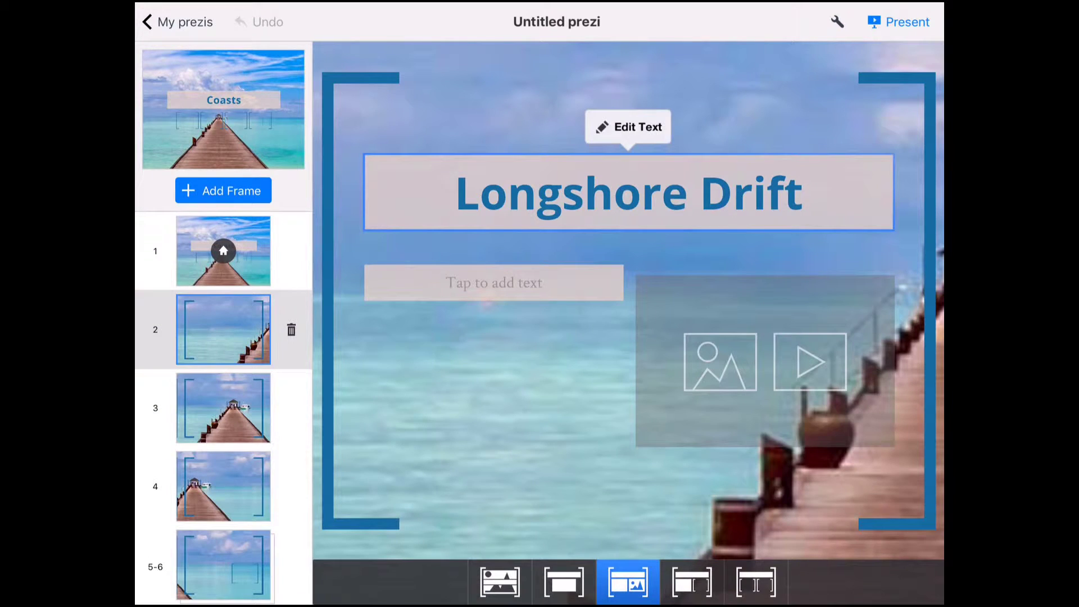
pyautogui.click(494, 283)
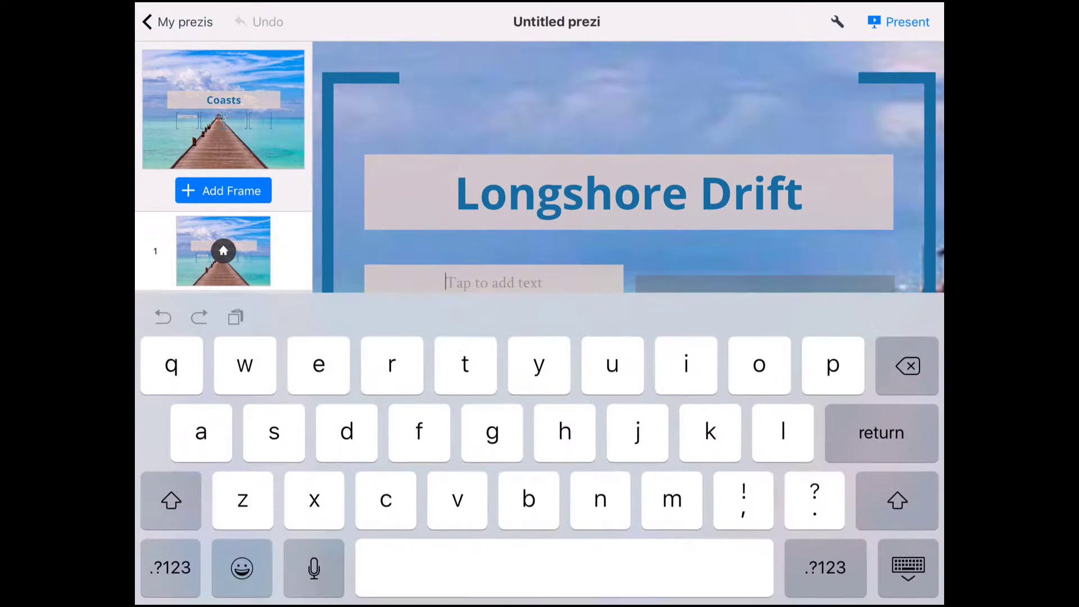
pyautogui.write('Th')
pyautogui.write('is is')
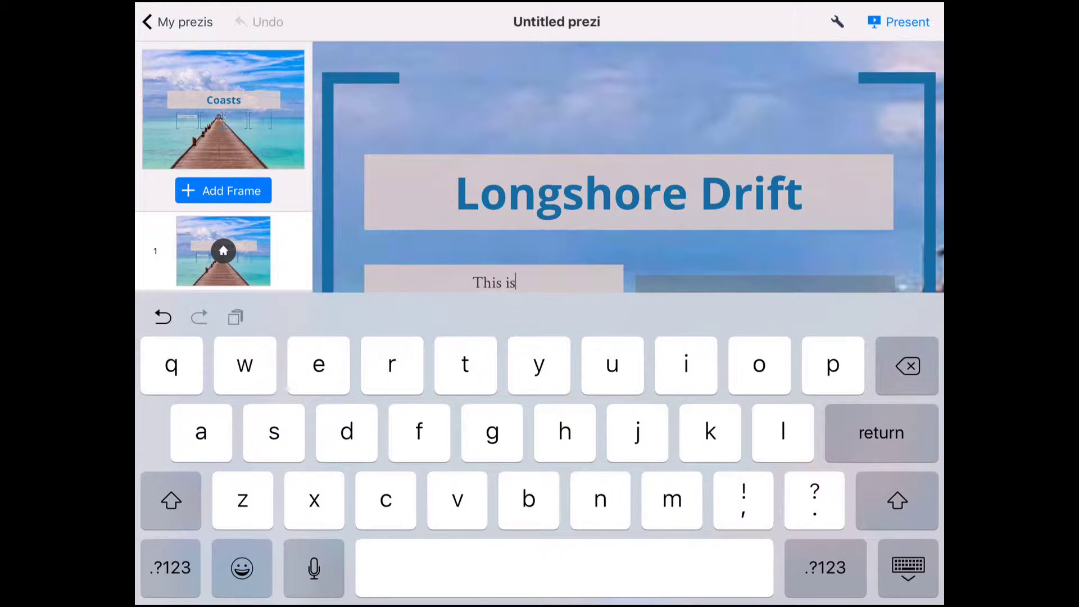
pyautogui.write('...')
pyautogui.press('Escape')
# Search Flickr for 'longshore' and insert the wooden beach-fence photo into the media spot.
pyautogui.click(765, 360)
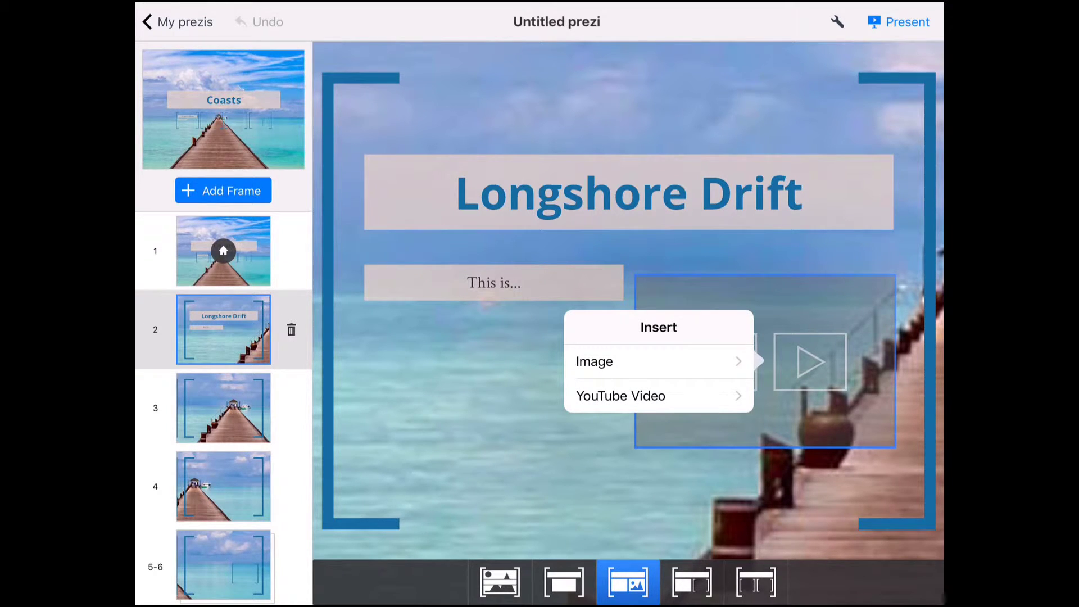
pyautogui.click(595, 361)
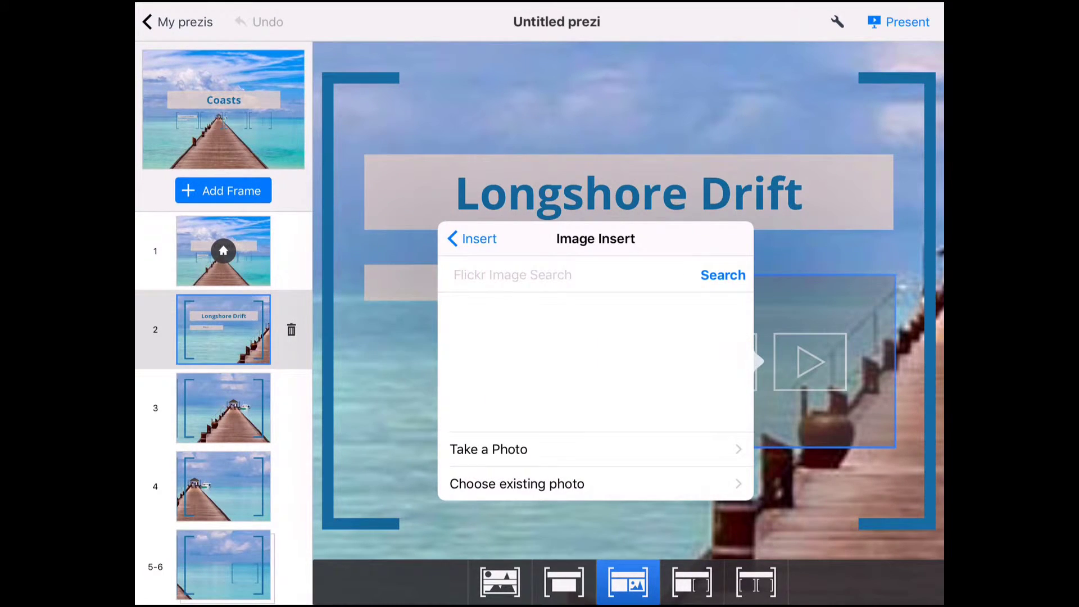
pyautogui.click(517, 484)
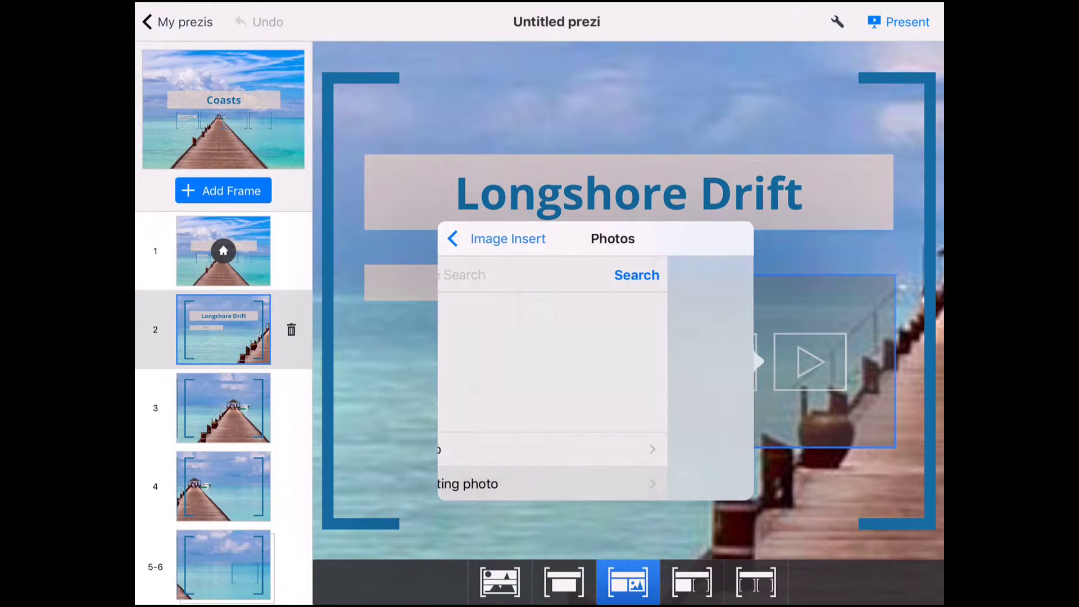
pyautogui.click(494, 244)
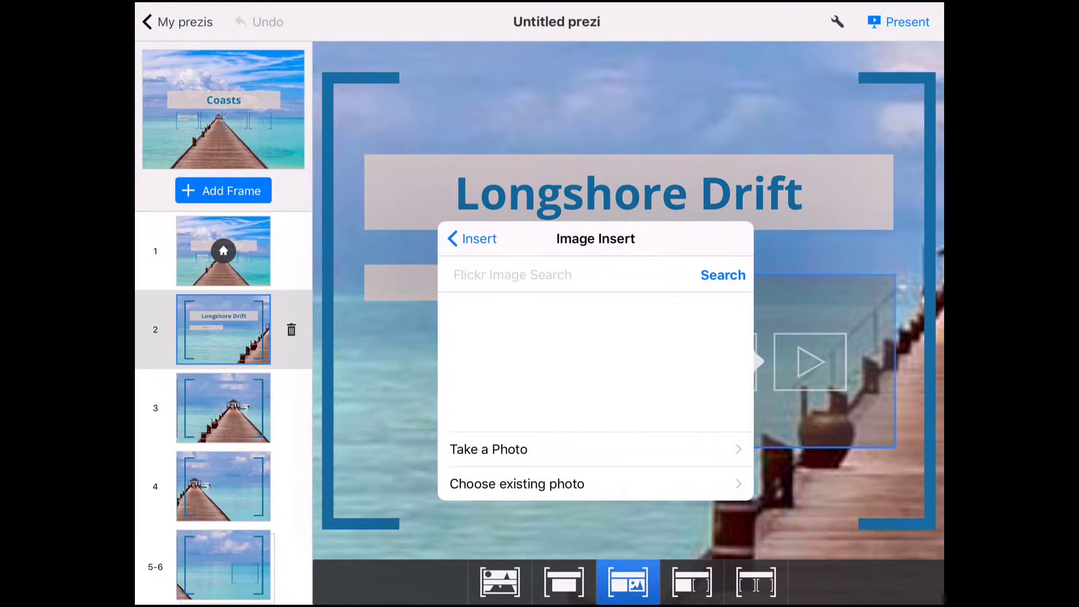
pyautogui.click(513, 275)
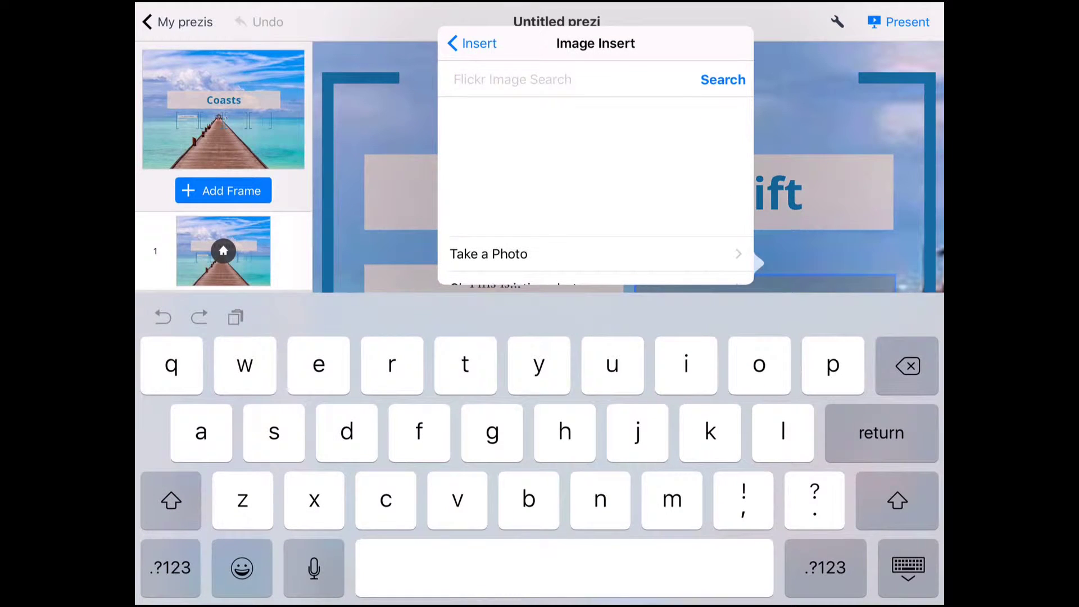
pyautogui.write('l')
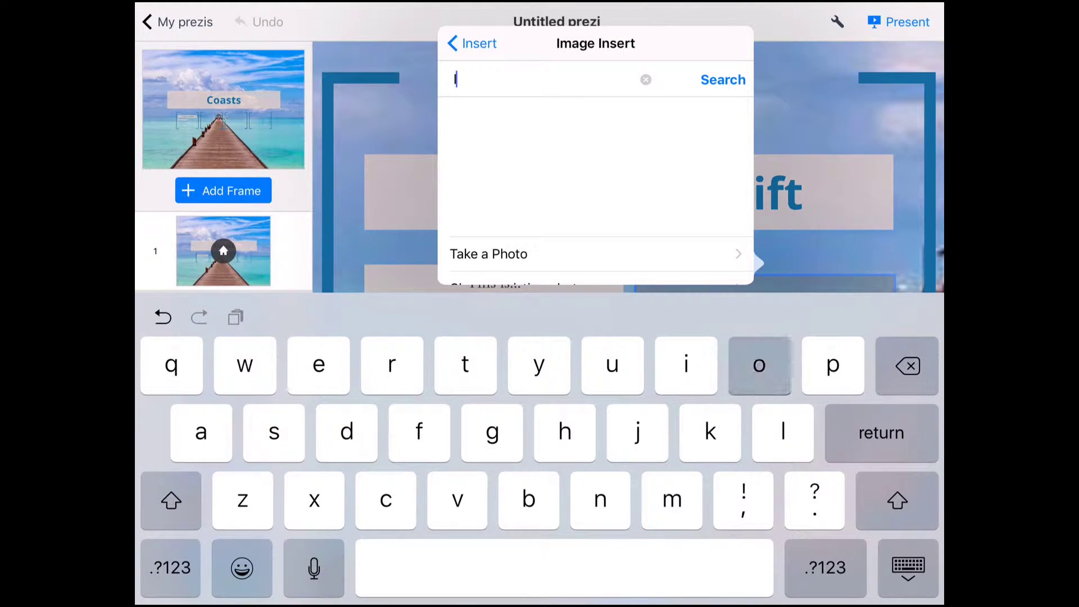
pyautogui.write('ongsho')
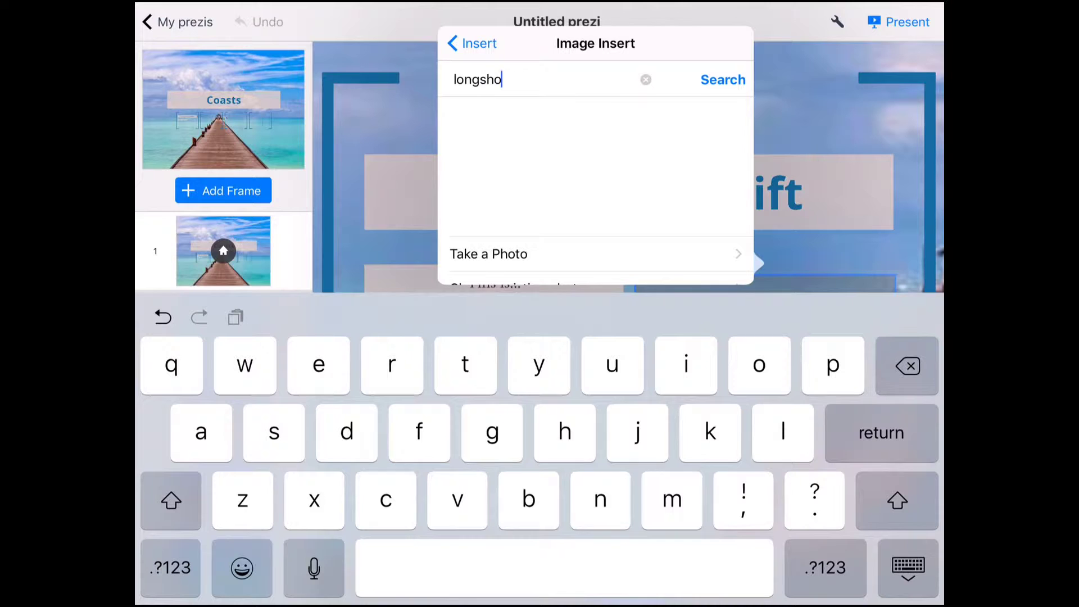
pyautogui.write('re')
pyautogui.press('Return')
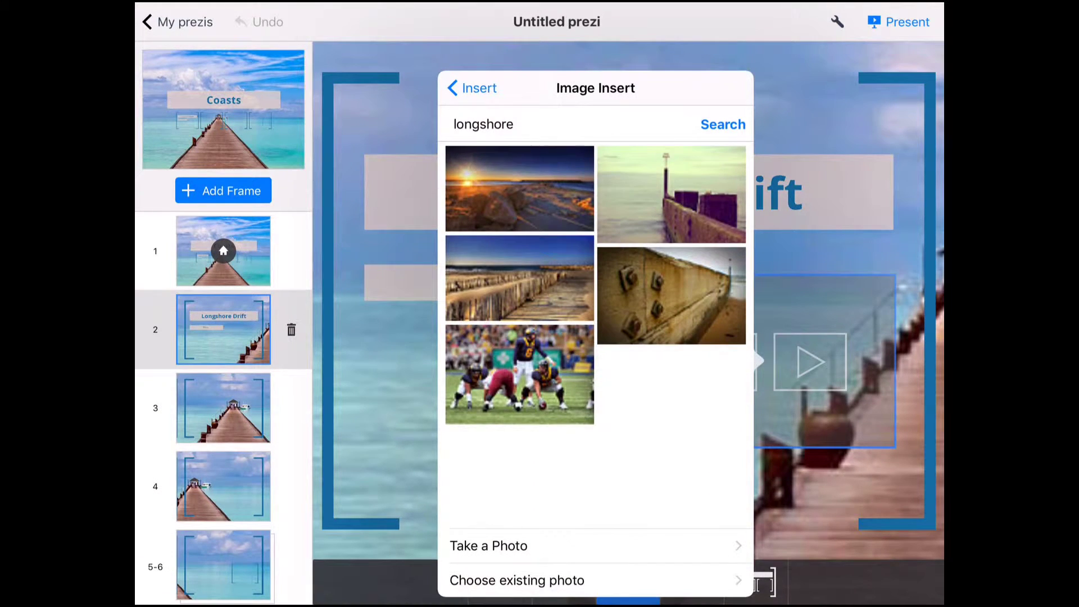
pyautogui.click(519, 277)
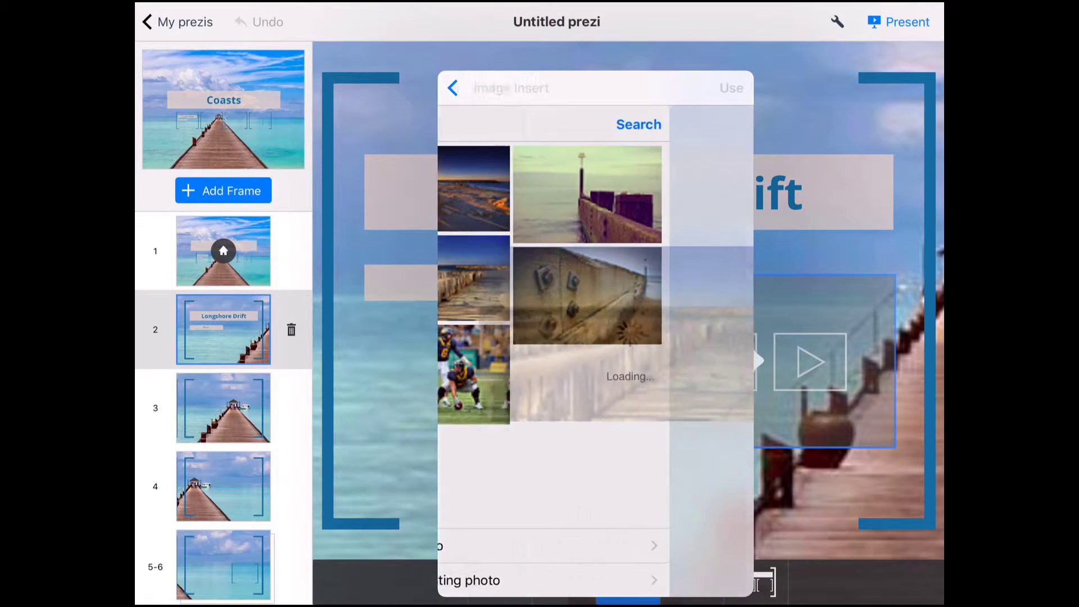
pyautogui.click(731, 88)
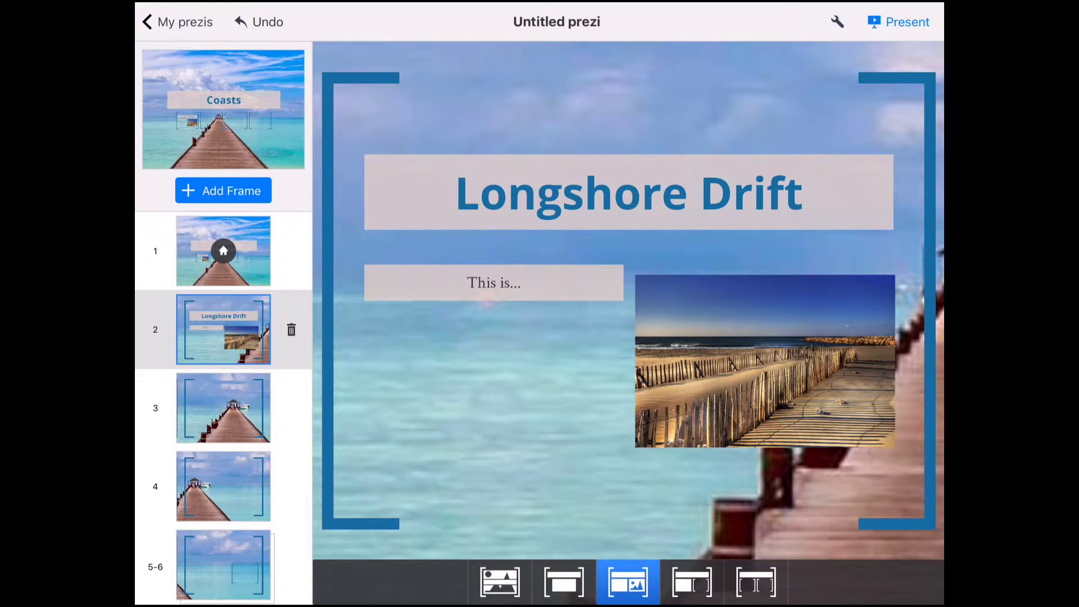
# Switch frame 3 to the first (title and media) layout and title it 'Sea defences'.
pyautogui.click(223, 408)
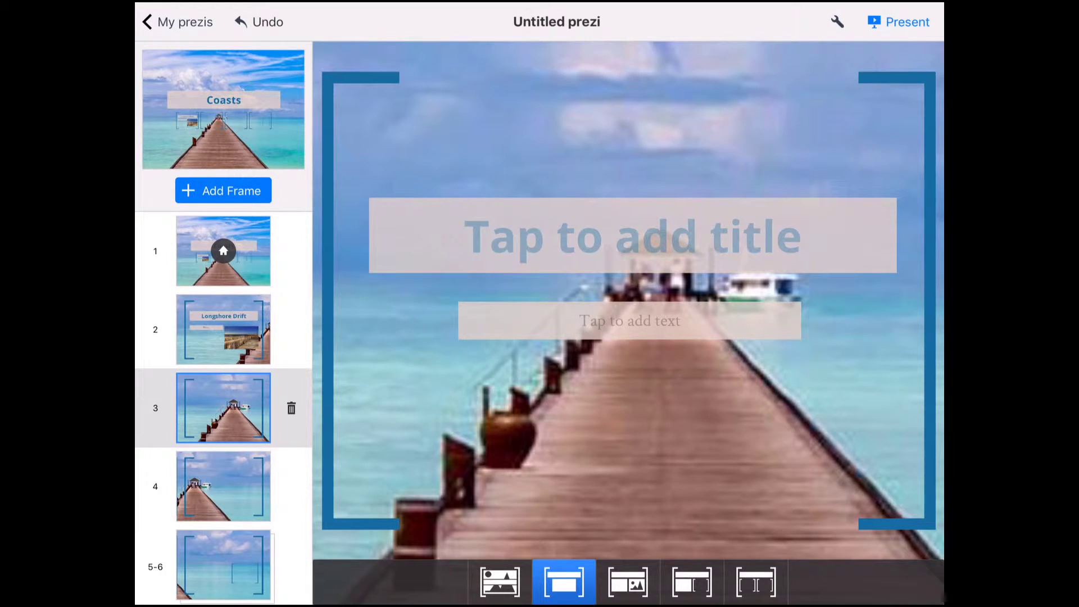
pyautogui.click(500, 582)
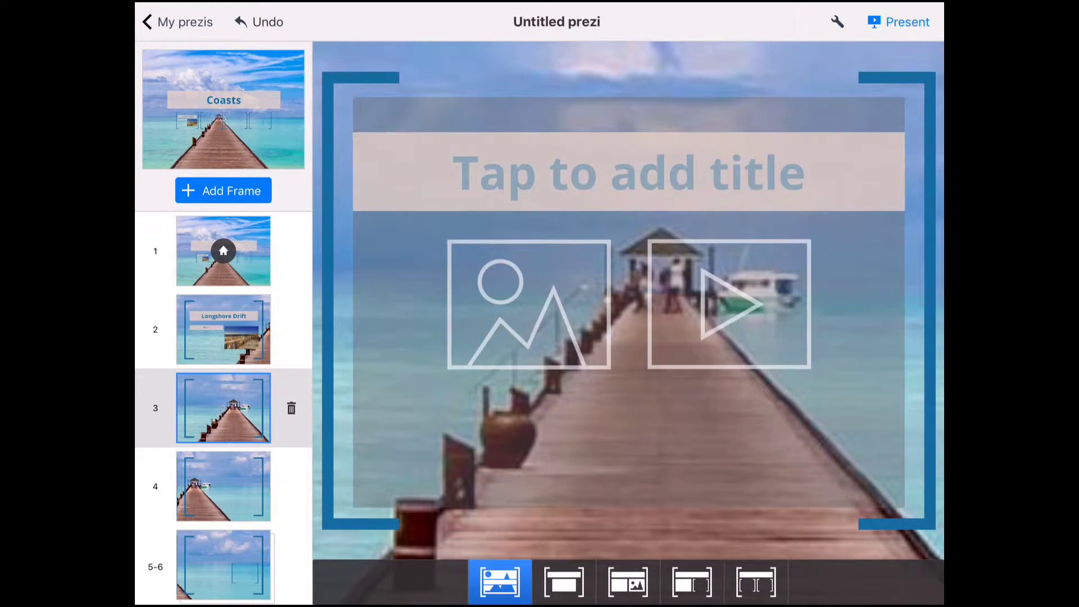
pyautogui.click(628, 173)
pyautogui.write('S')
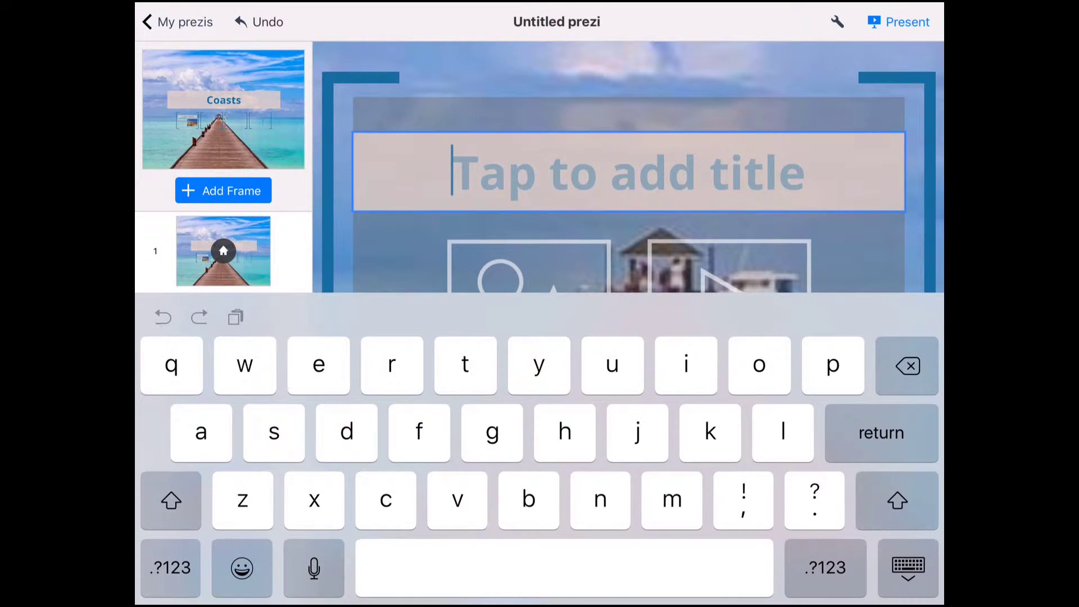
pyautogui.write('ea ')
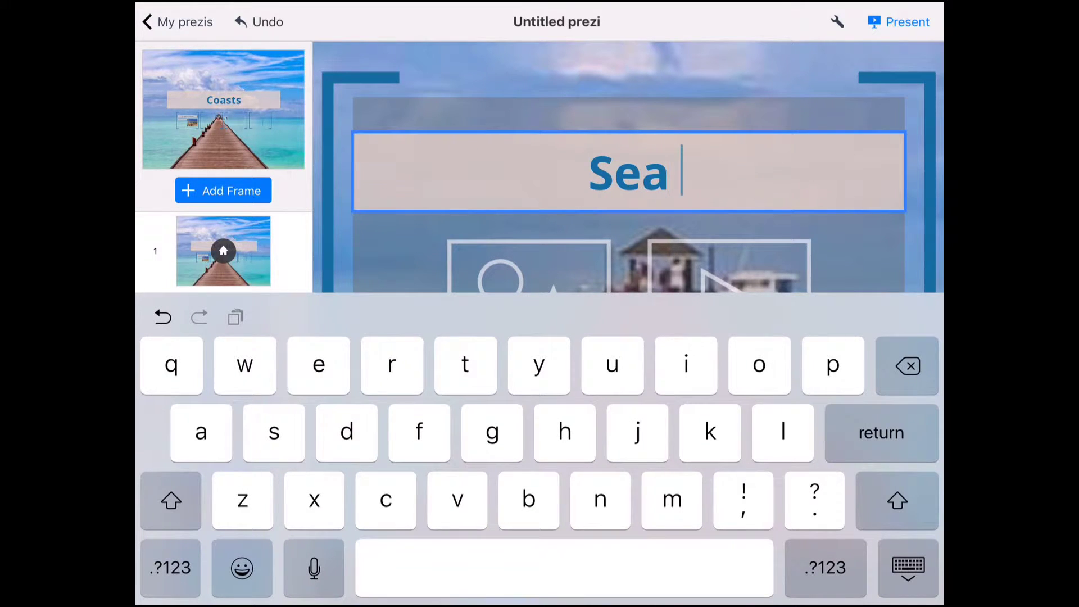
pyautogui.write('defenc')
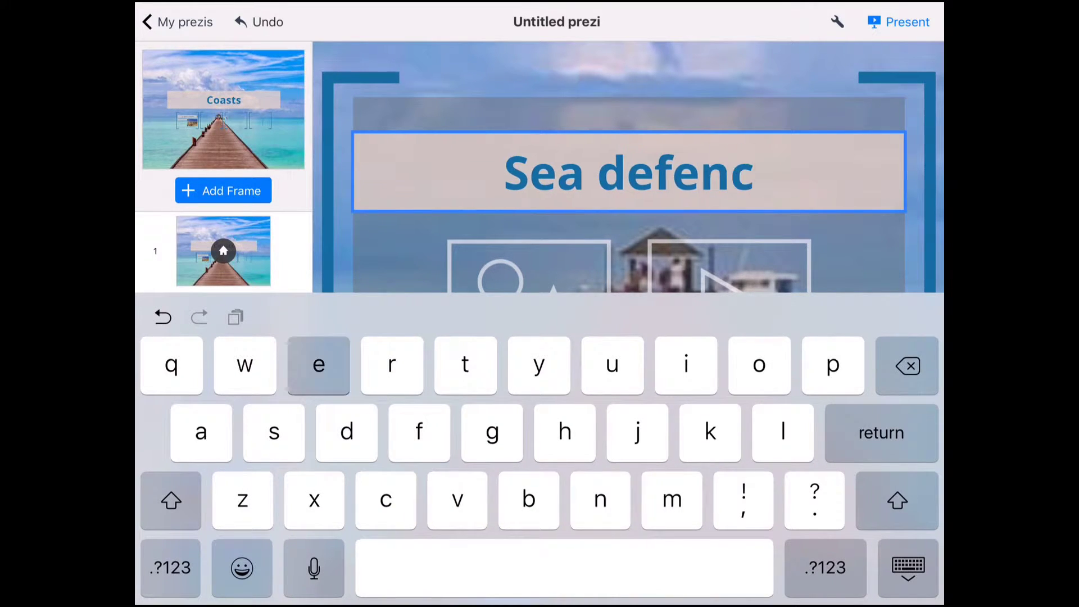
pyautogui.write('es')
pyautogui.click(908, 568)
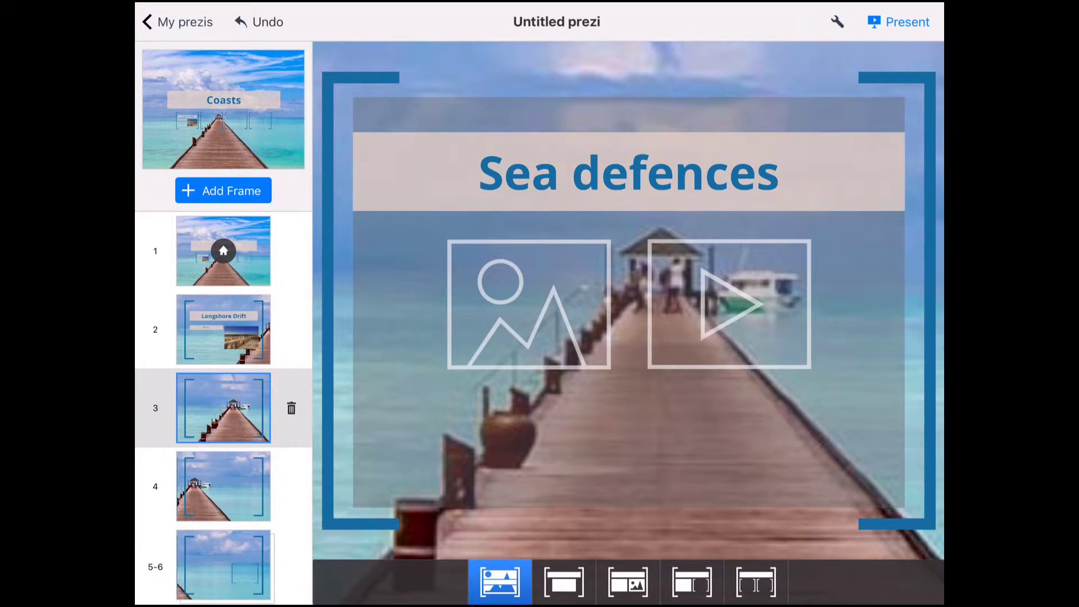
# Search YouTube for 'sea defences' and insert the stormy seawall clip into the media placeholder.
pyautogui.click(627, 301)
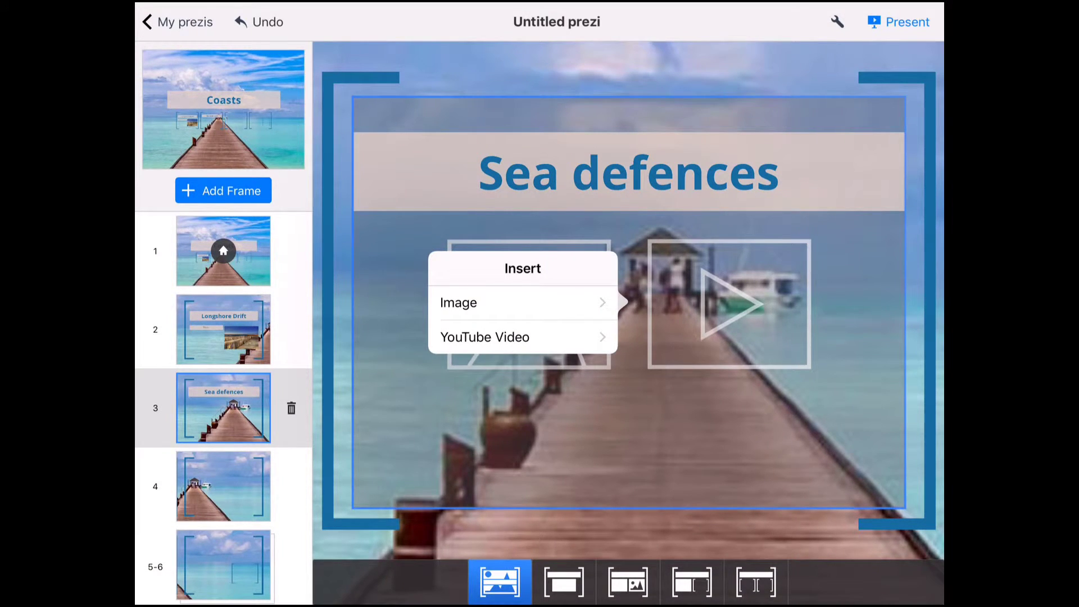
pyautogui.click(485, 336)
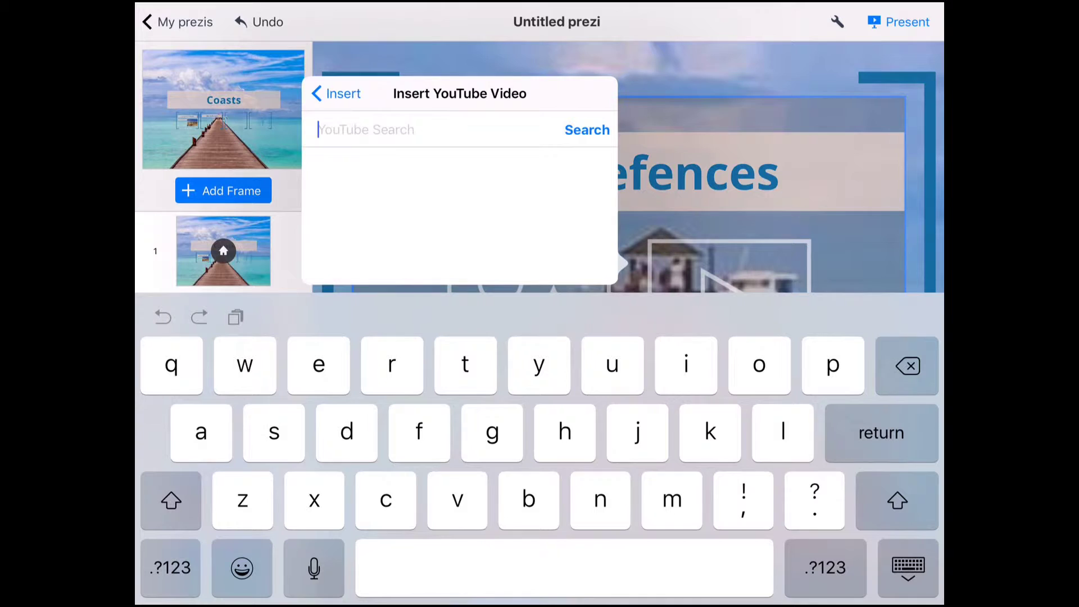
pyautogui.write('sea ')
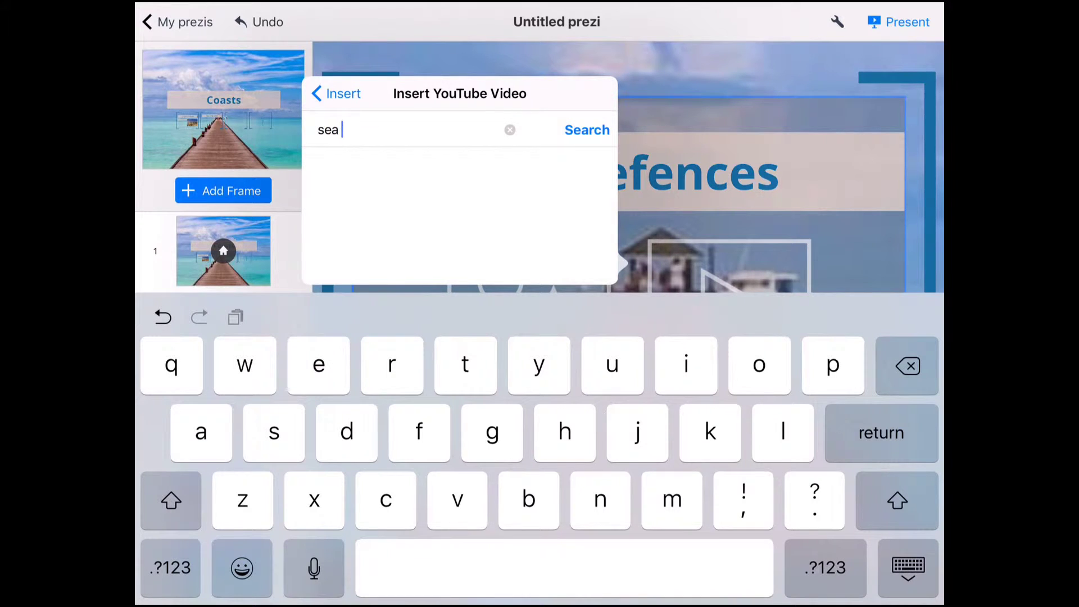
pyautogui.write('defen')
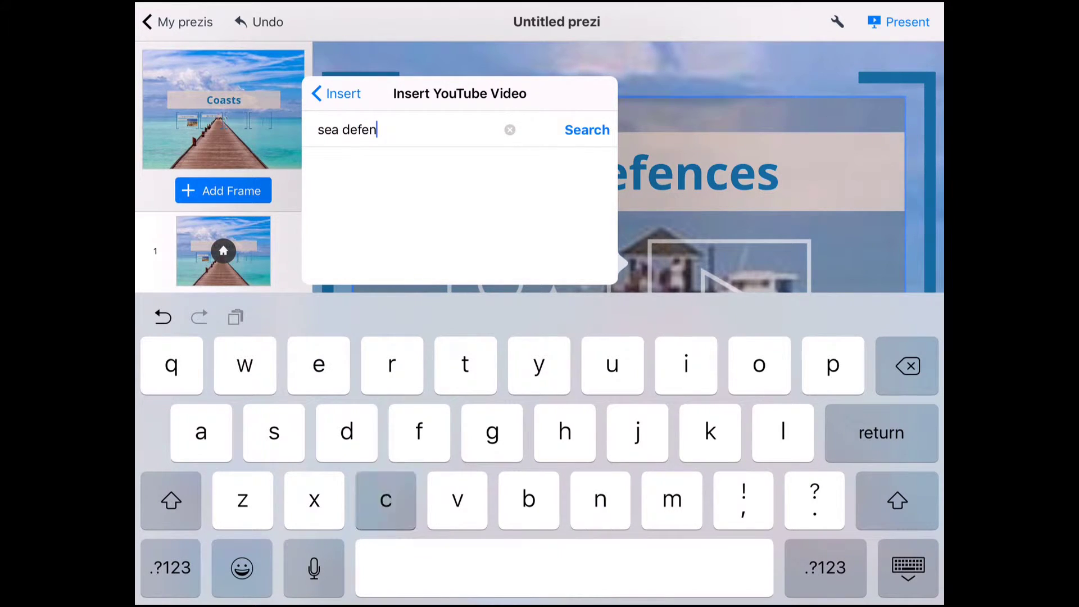
pyautogui.write('ces')
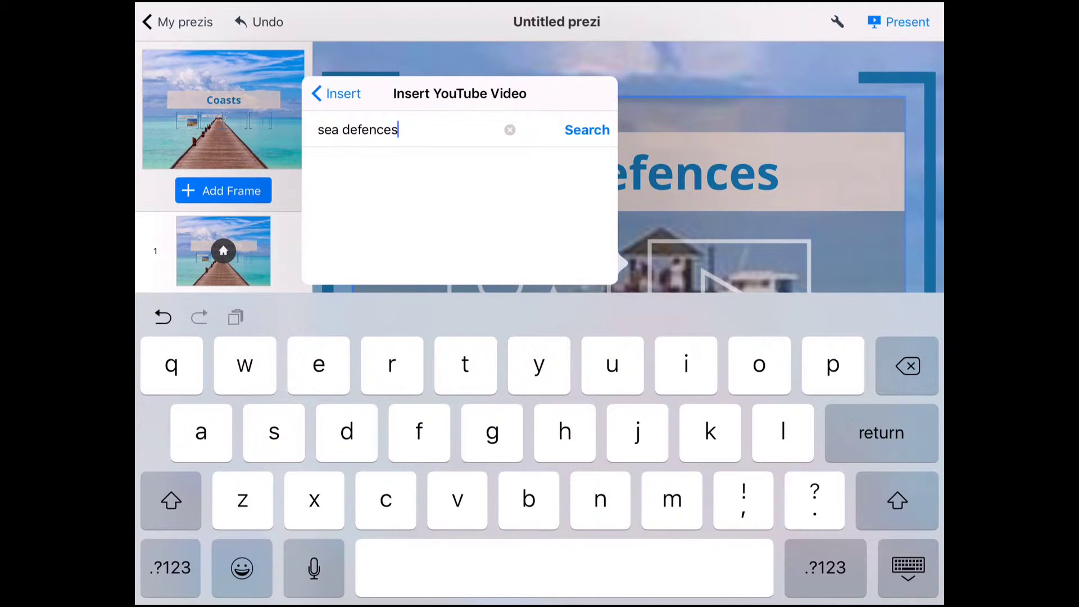
pyautogui.press('Return')
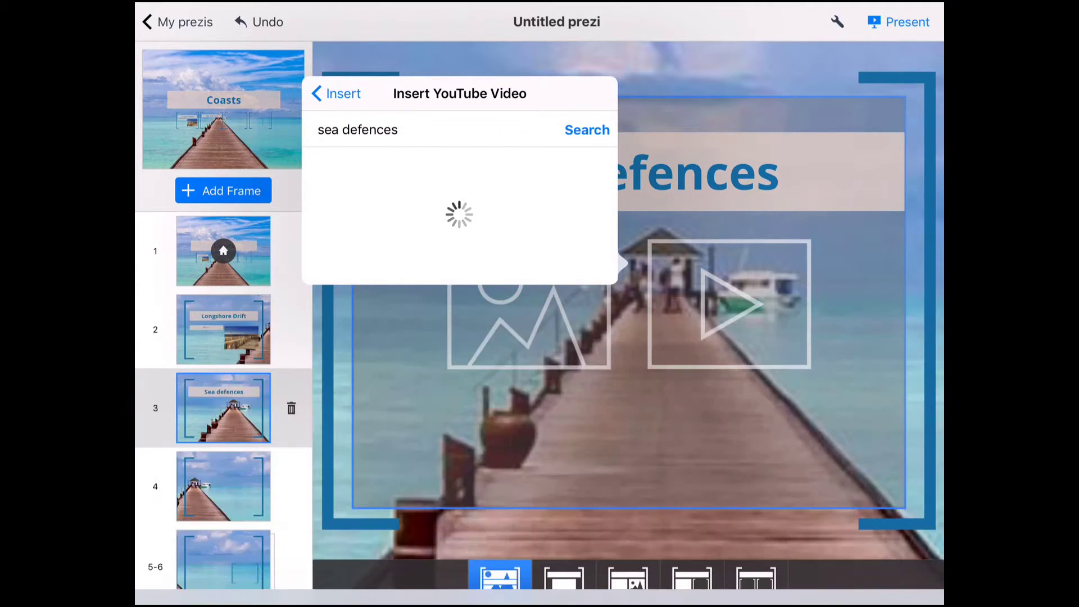
pyautogui.scroll(-3, 460, 338)
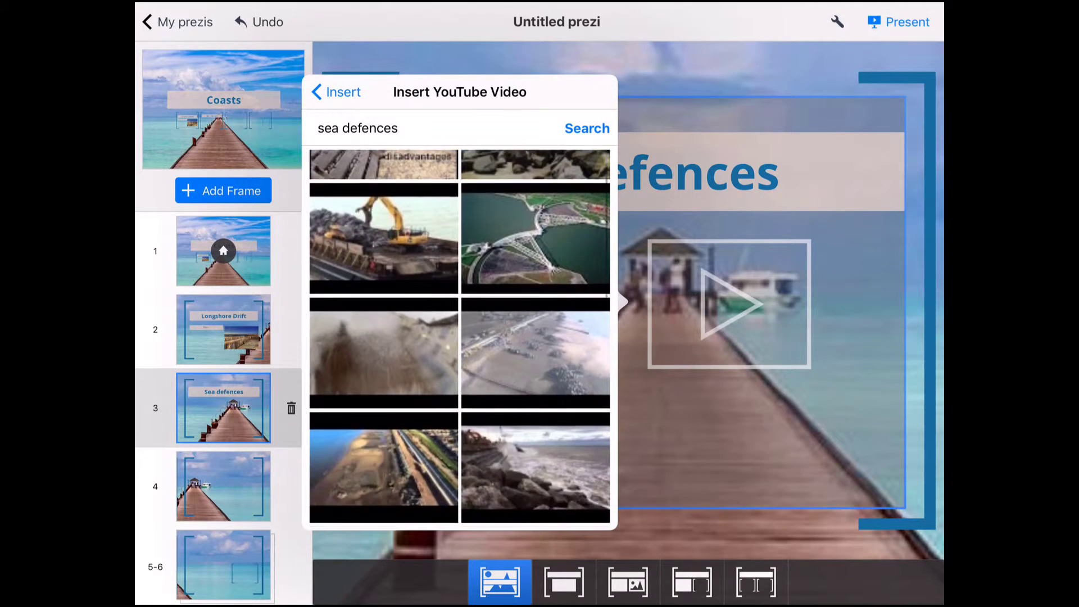
pyautogui.scroll(-3, 460, 337)
pyautogui.scroll(-3, 459, 338)
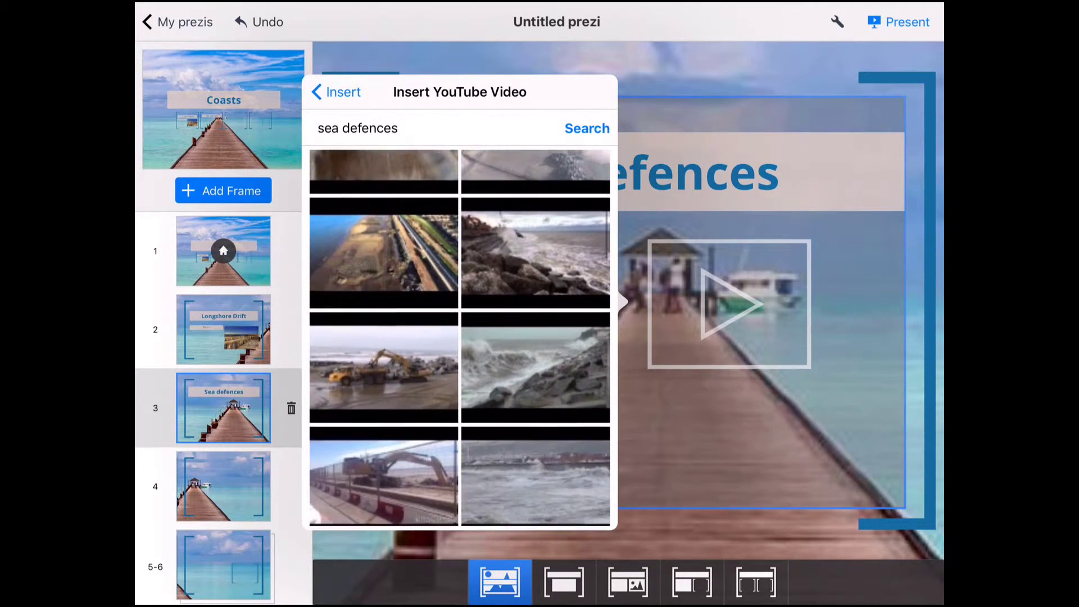
pyautogui.scroll(-2, 459, 337)
pyautogui.click(535, 195)
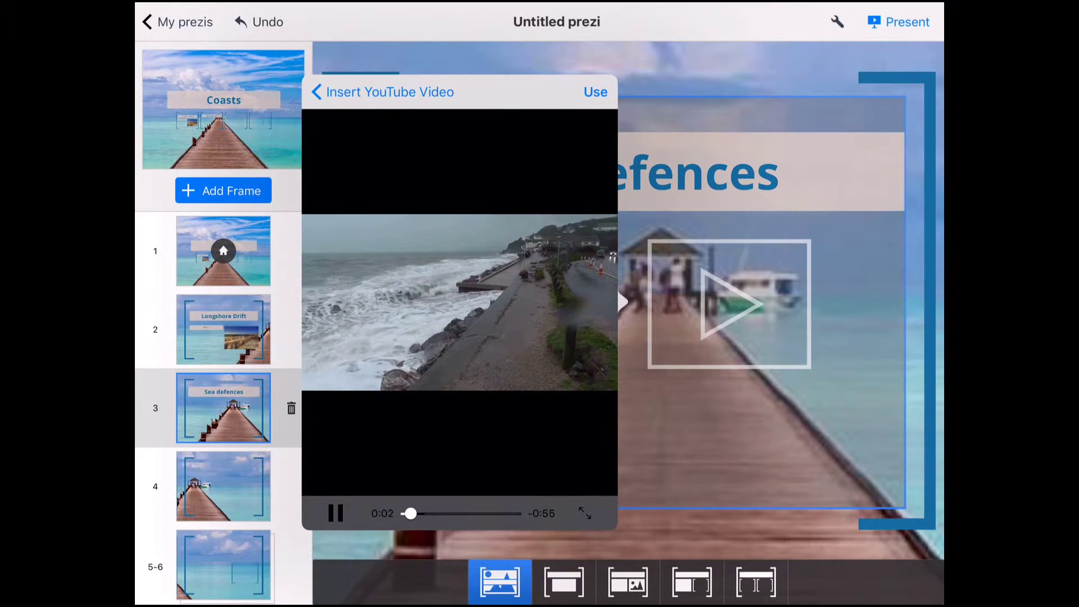
pyautogui.click(596, 92)
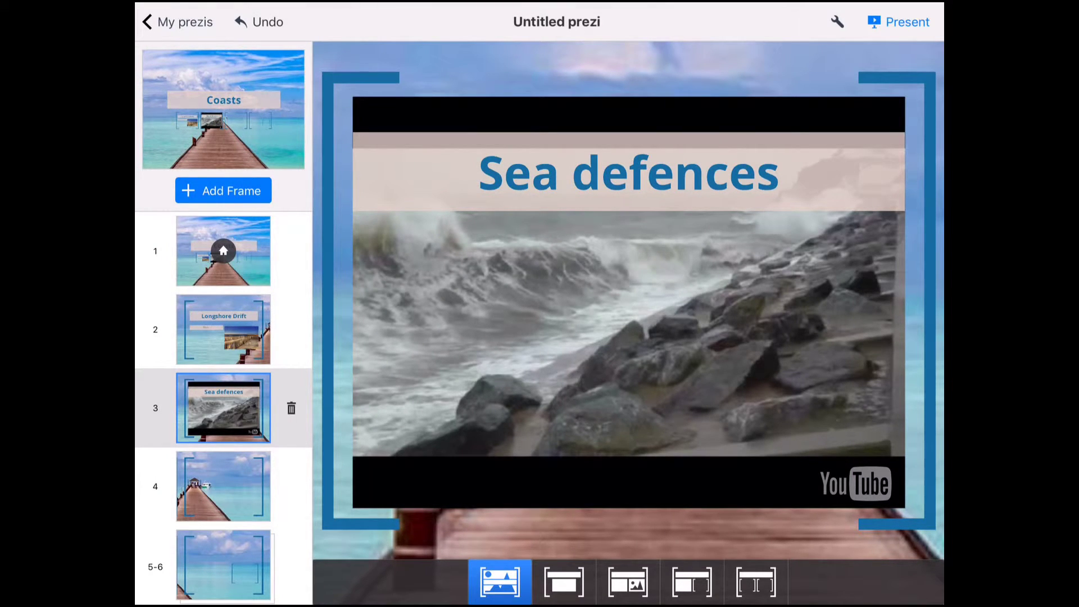
# Look over the empty frames 4 and 5-6, then return to the Coasts overview.
pyautogui.click(224, 486)
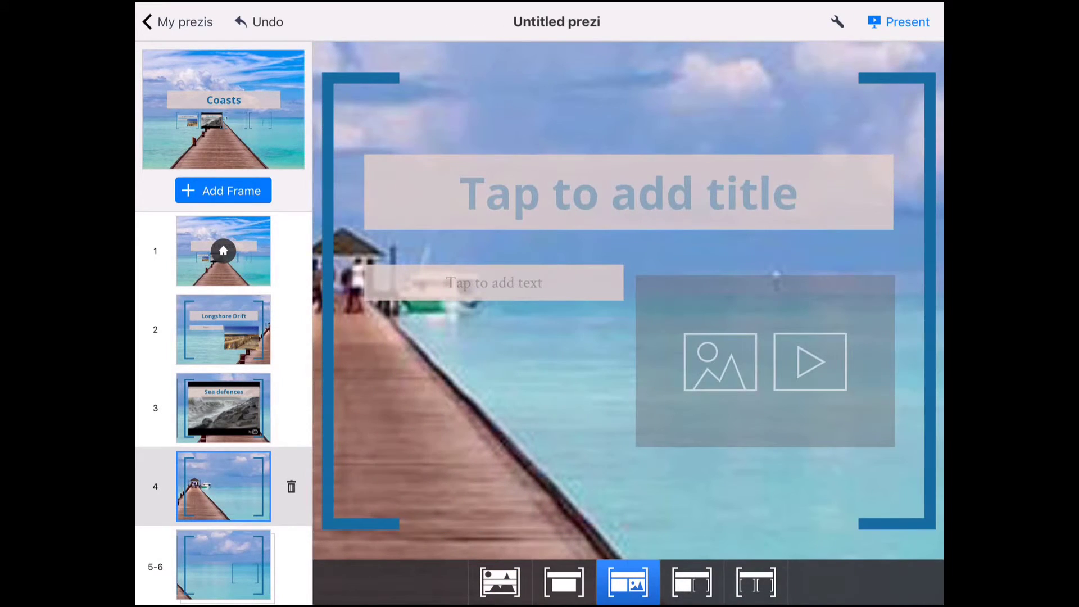
pyautogui.click(224, 564)
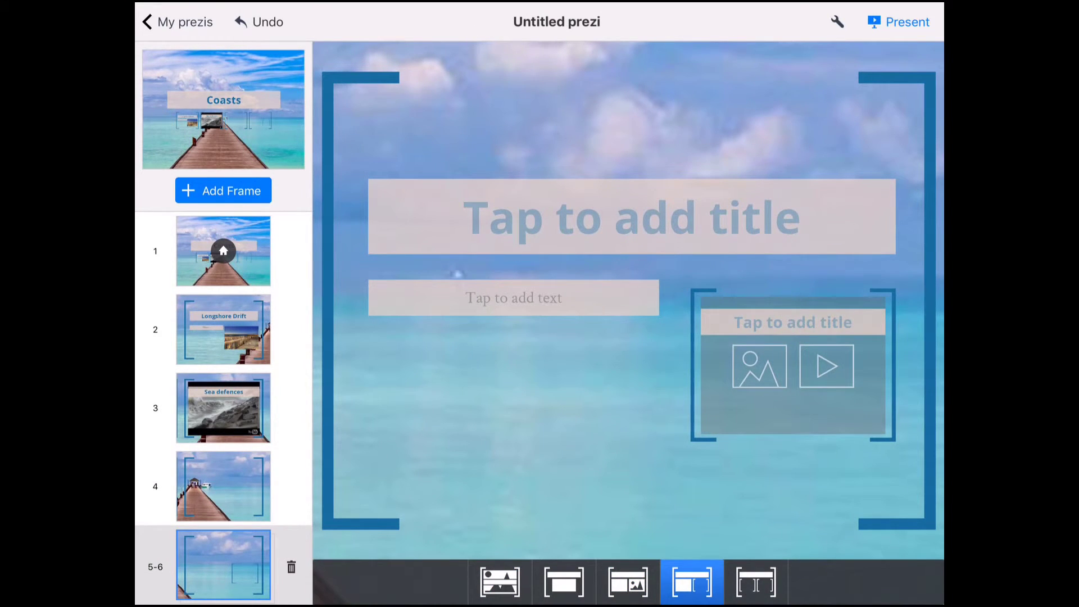
pyautogui.click(219, 244)
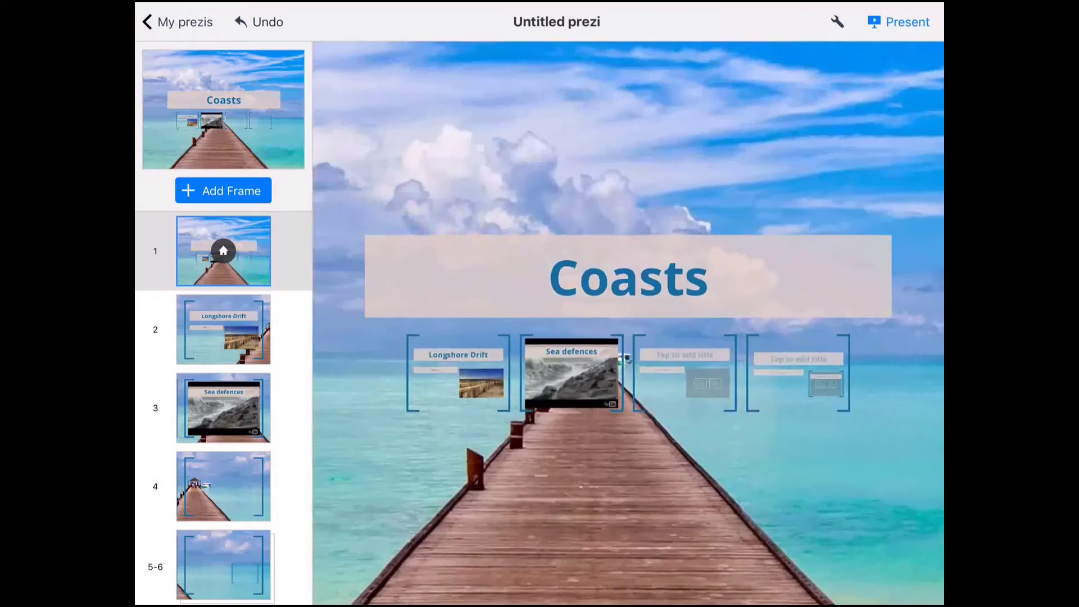
pyautogui.click(224, 485)
pyautogui.click(224, 250)
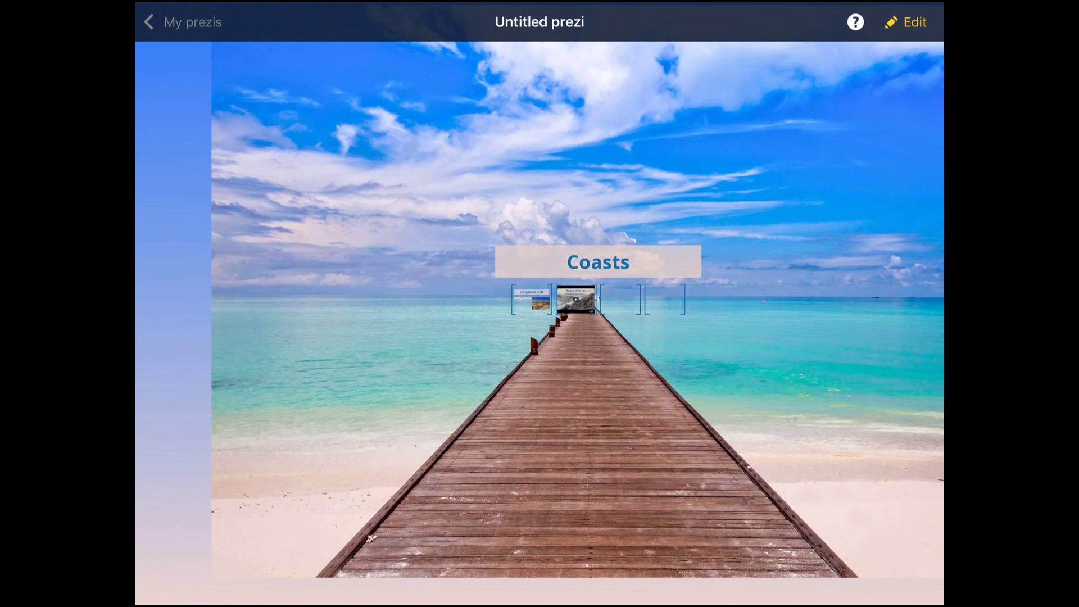
# Save and close the Coasts prezi from the My prezis menu.
pyautogui.click(243, 69)
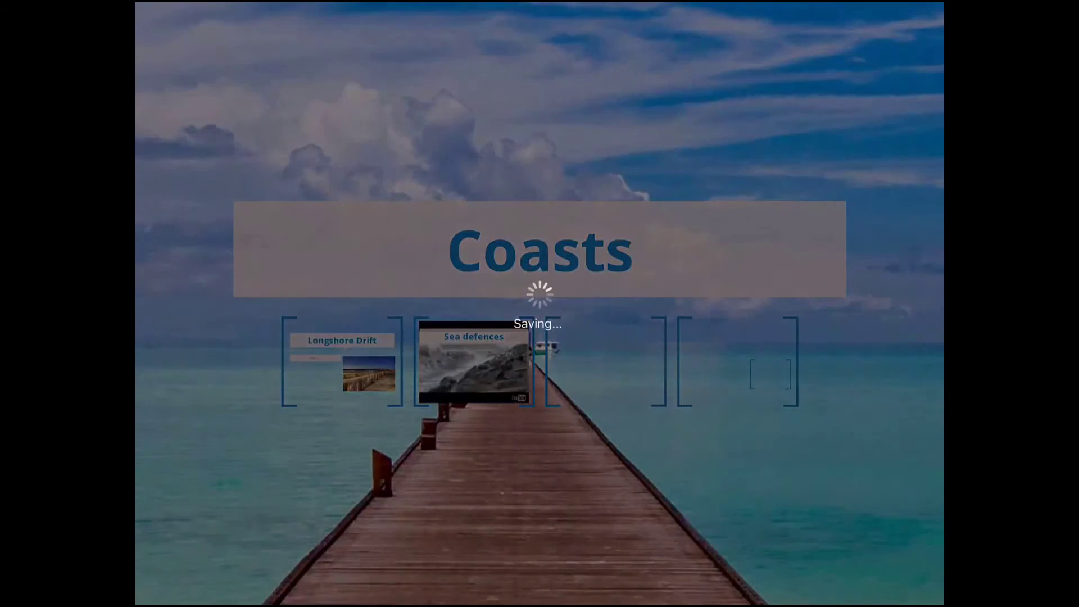